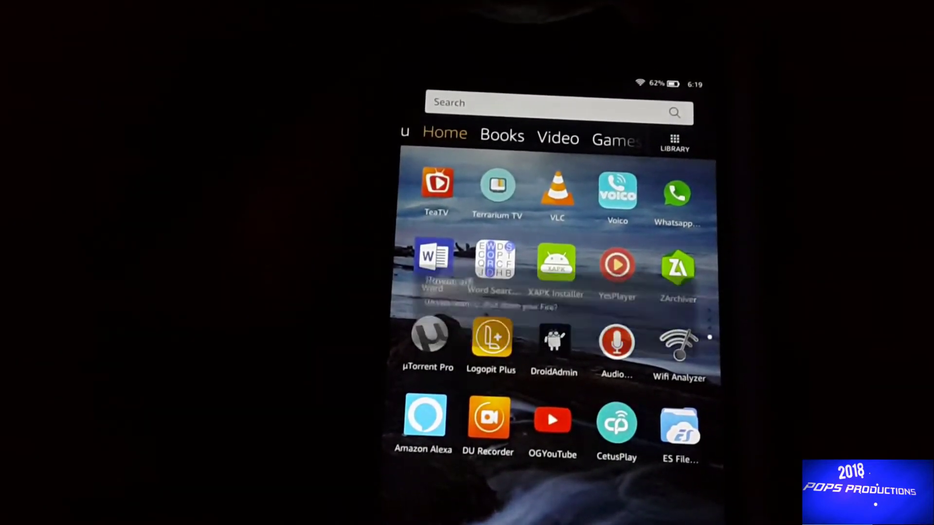
Power off the Fire tablet from the power button's shutdown confirmation
{"action": "key", "text": "XF86PowerOff"}
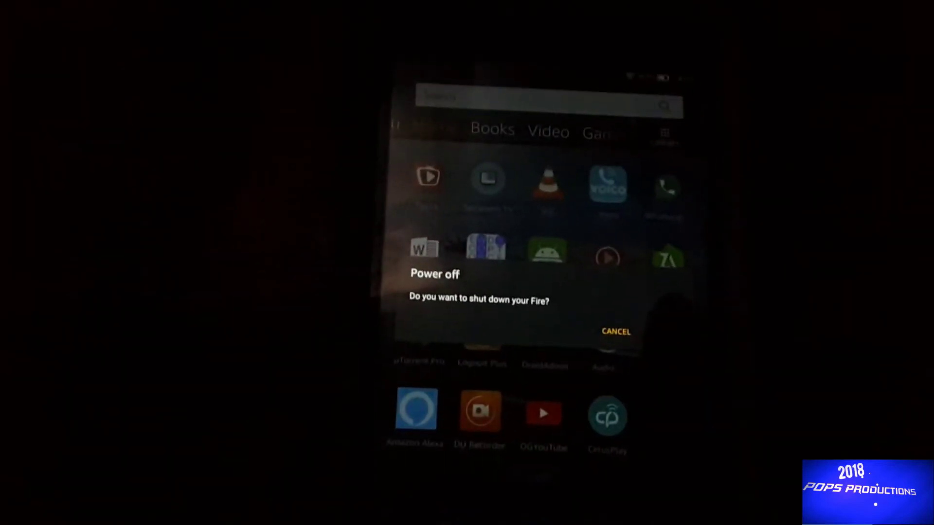
{"action": "left_click", "coordinate": [663, 334]}
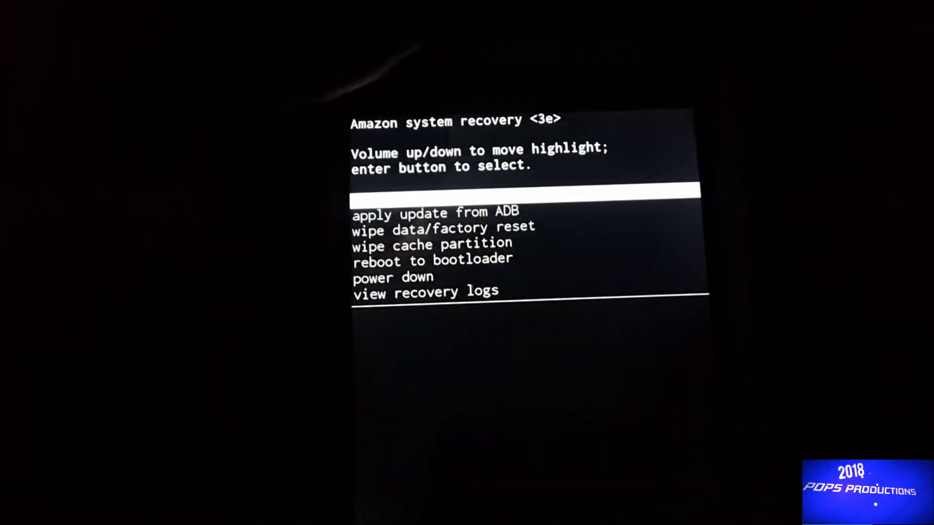
Move the highlight down through the Amazon system recovery options
{"action": "key", "text": "Down"}
{"action": "key", "text": "Down"}
{"action": "key", "text": "Down"}
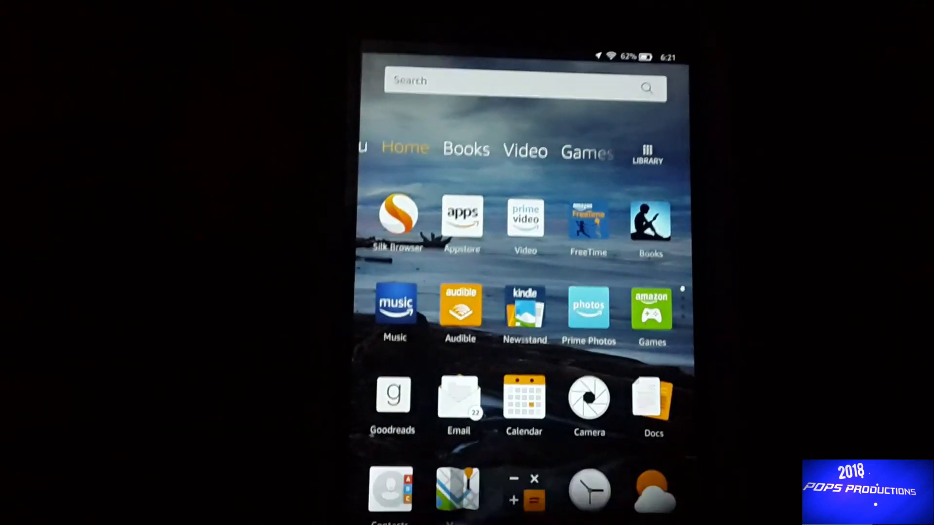
{"action": "scroll", "coordinate": [529, 328], "scroll_direction": "down", "scroll_amount": 5}
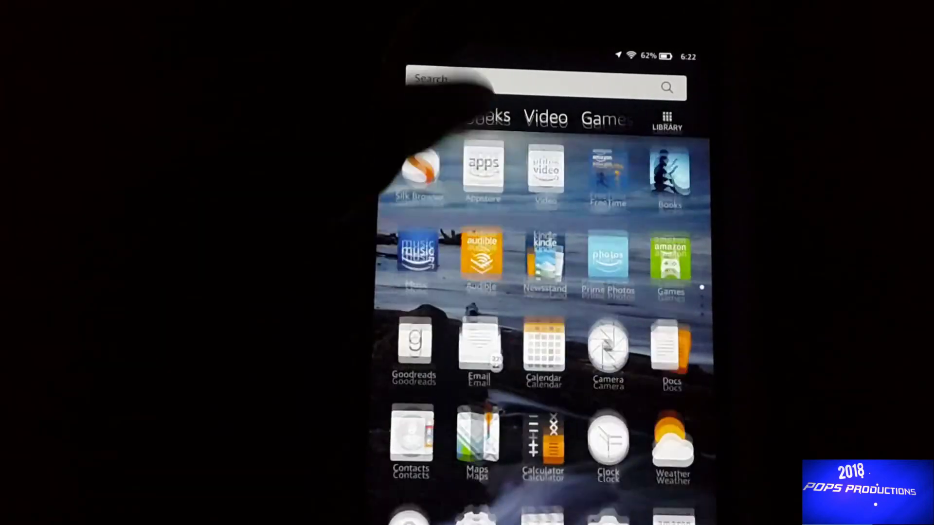
{"action": "scroll", "coordinate": [541, 328], "scroll_direction": "down", "scroll_amount": 5}
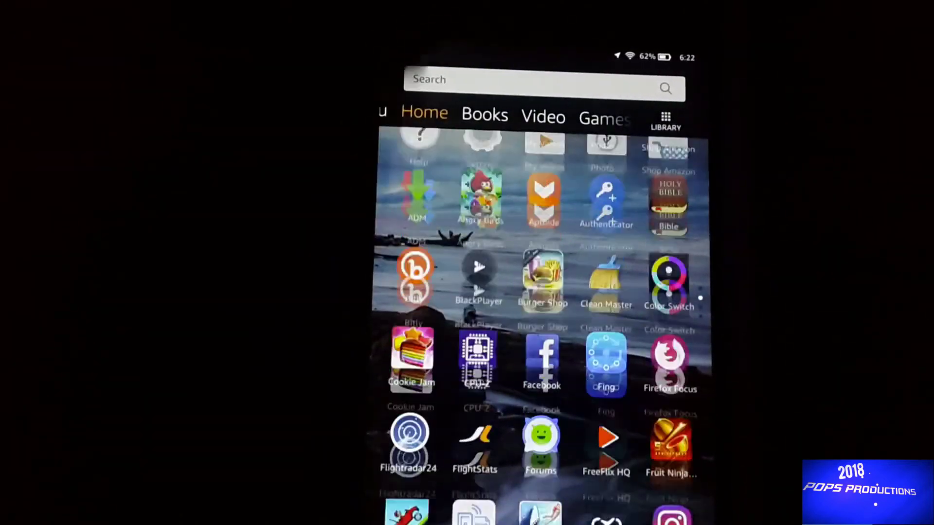
{"action": "scroll", "coordinate": [544, 328], "scroll_direction": "down", "scroll_amount": 5}
{"action": "scroll", "coordinate": [544, 329], "scroll_direction": "down", "scroll_amount": 5}
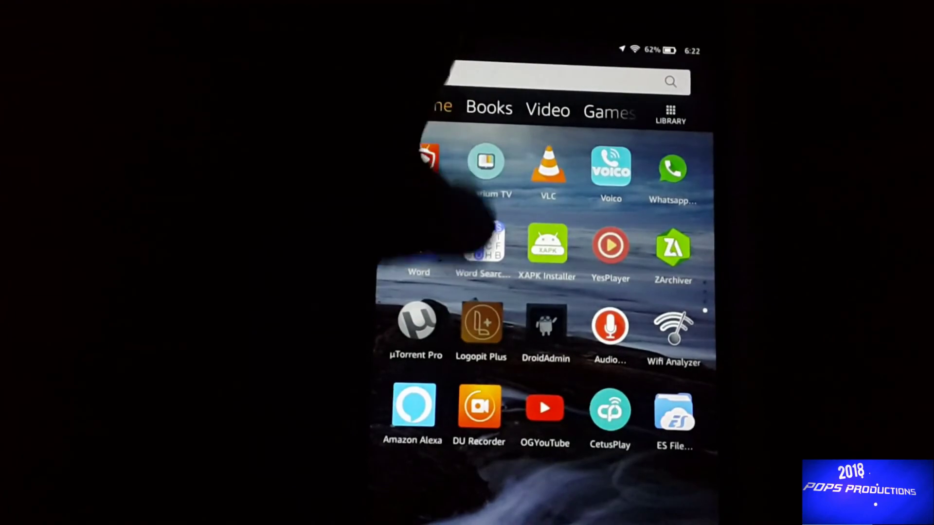
{"action": "scroll", "coordinate": [544, 329], "scroll_direction": "up", "scroll_amount": 5}
{"action": "scroll", "coordinate": [543, 329], "scroll_direction": "up", "scroll_amount": 5}
{"action": "scroll", "coordinate": [544, 328], "scroll_direction": "up", "scroll_amount": 5}
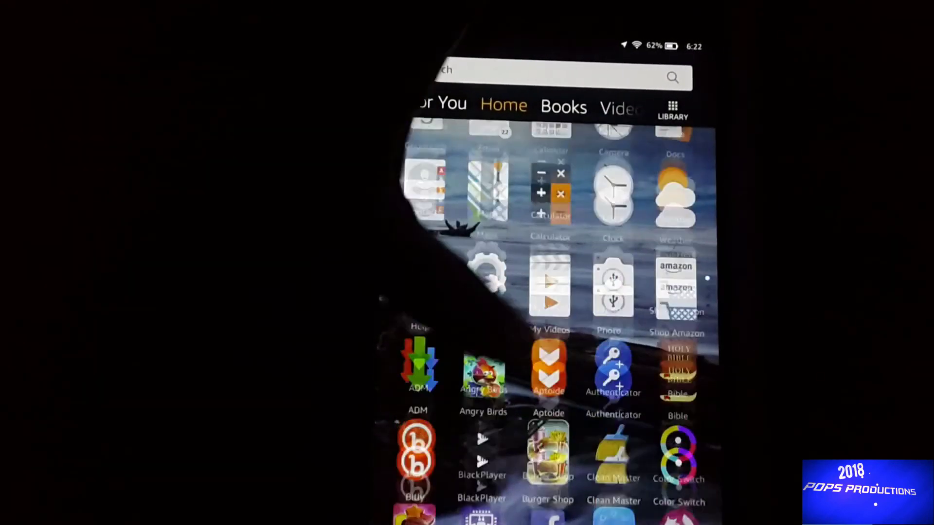
{"action": "scroll", "coordinate": [543, 328], "scroll_direction": "up", "scroll_amount": 5}
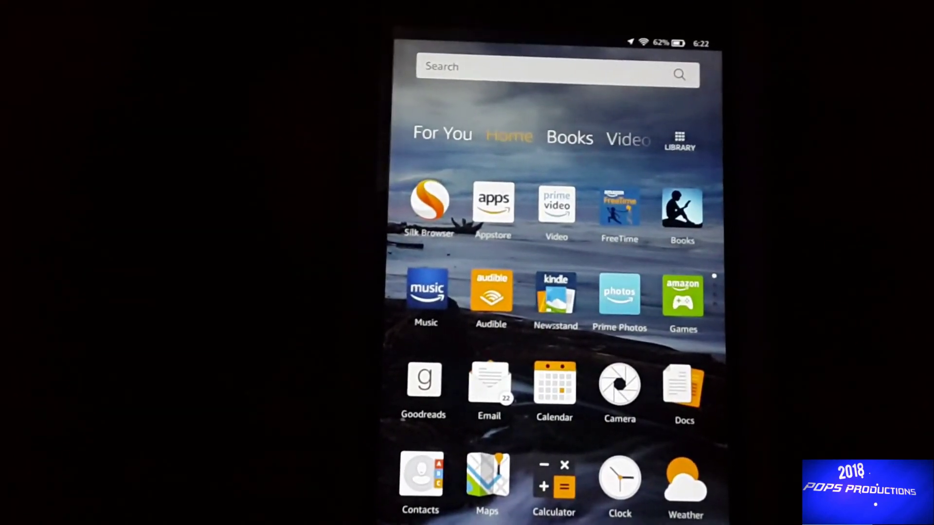